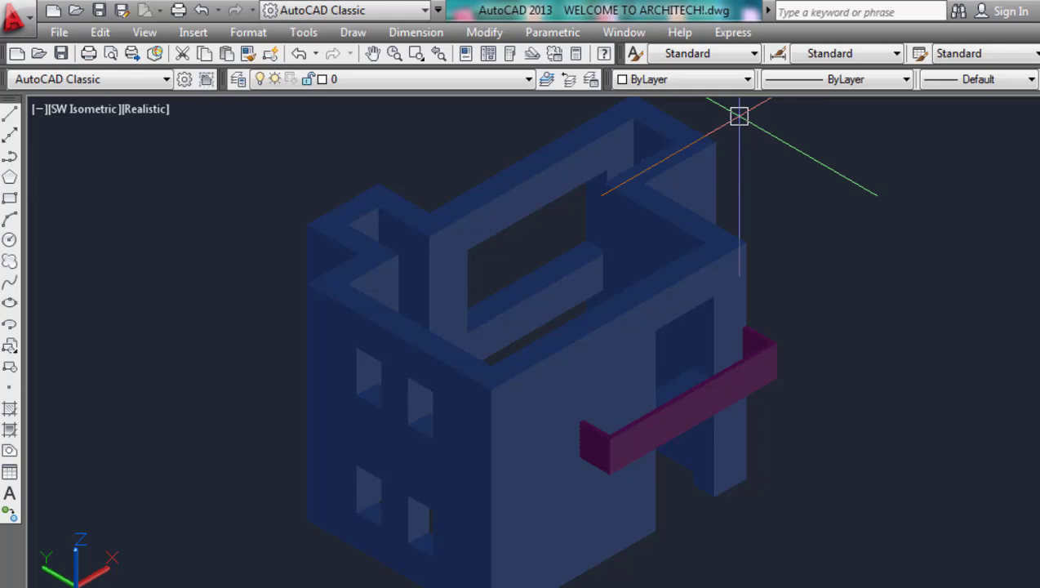
click(409, 9)
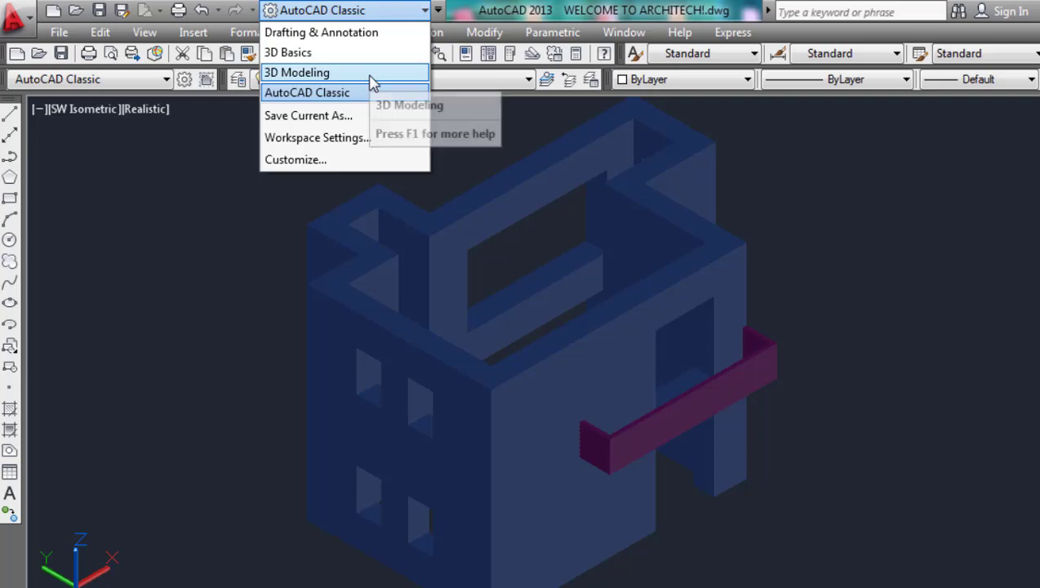
click(377, 12)
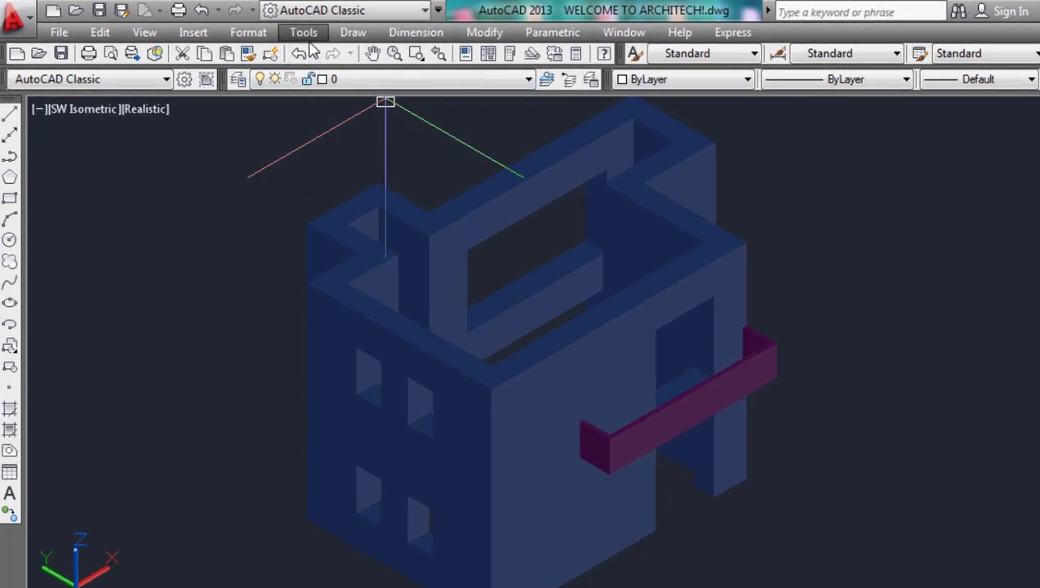
- Display the AutoCAD Solid Editing toolbar in the workspace
click(309, 39)
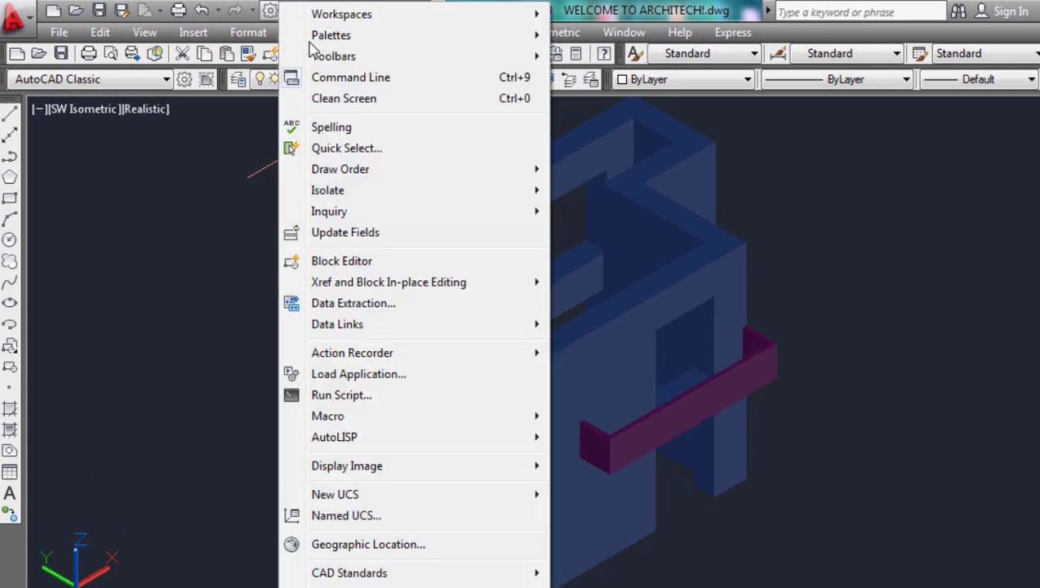
mouse_move(317, 60)
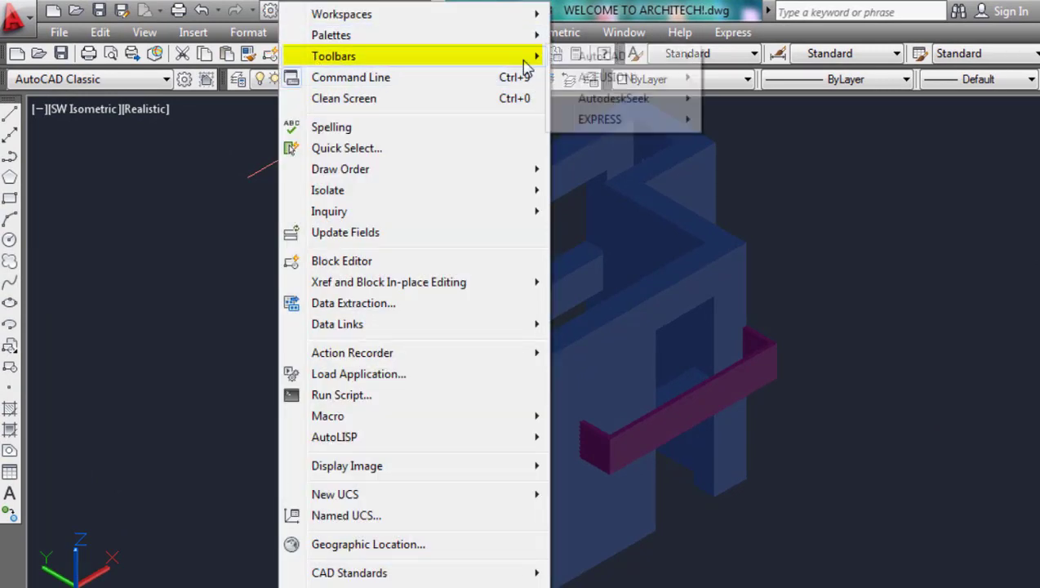
mouse_move(560, 60)
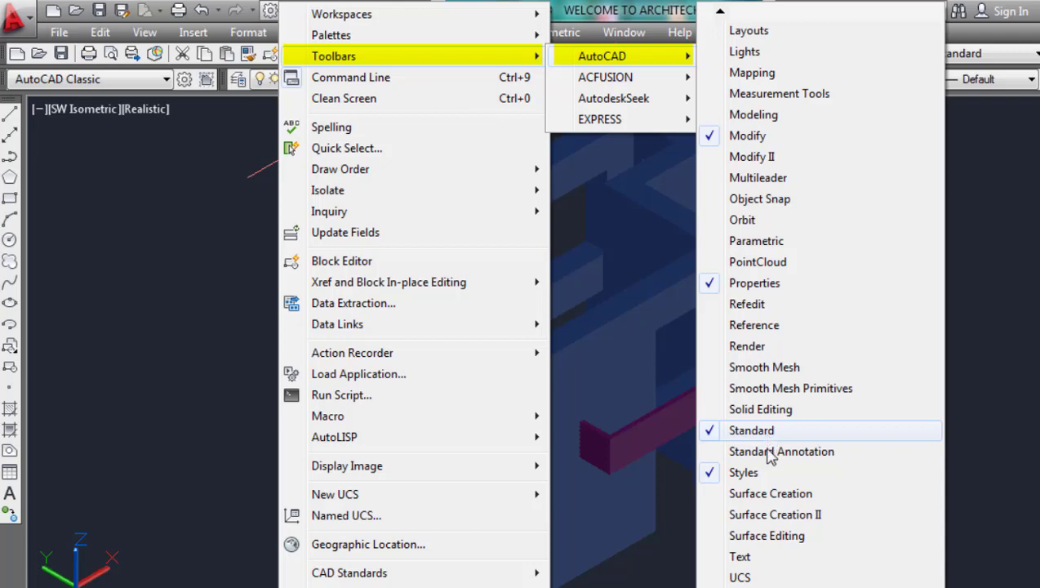
click(761, 409)
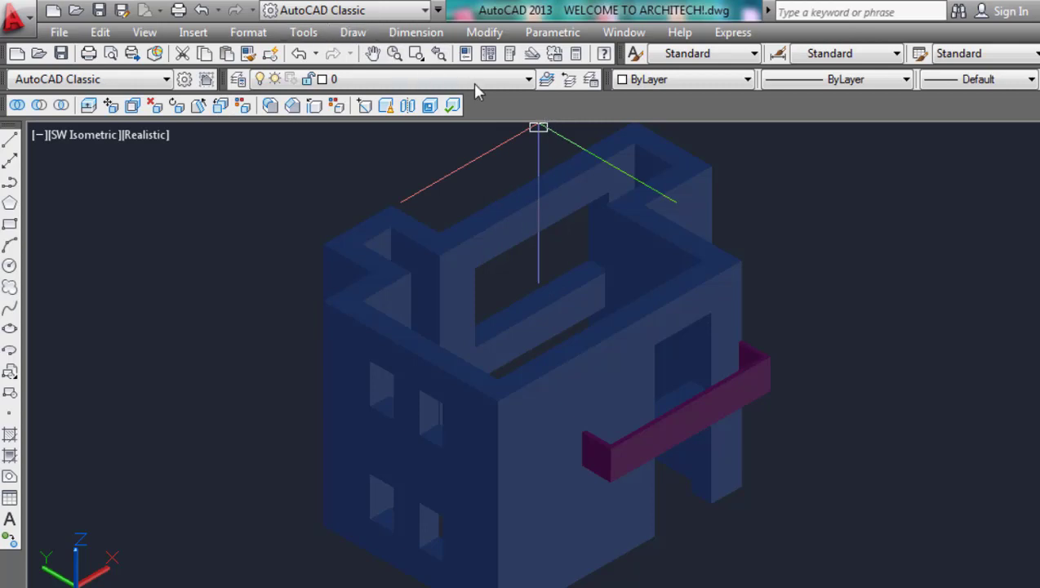
- Display the AutoCAD View toolbar and dock it in the row beside the Solid Editing tools
right_click(847, 108)
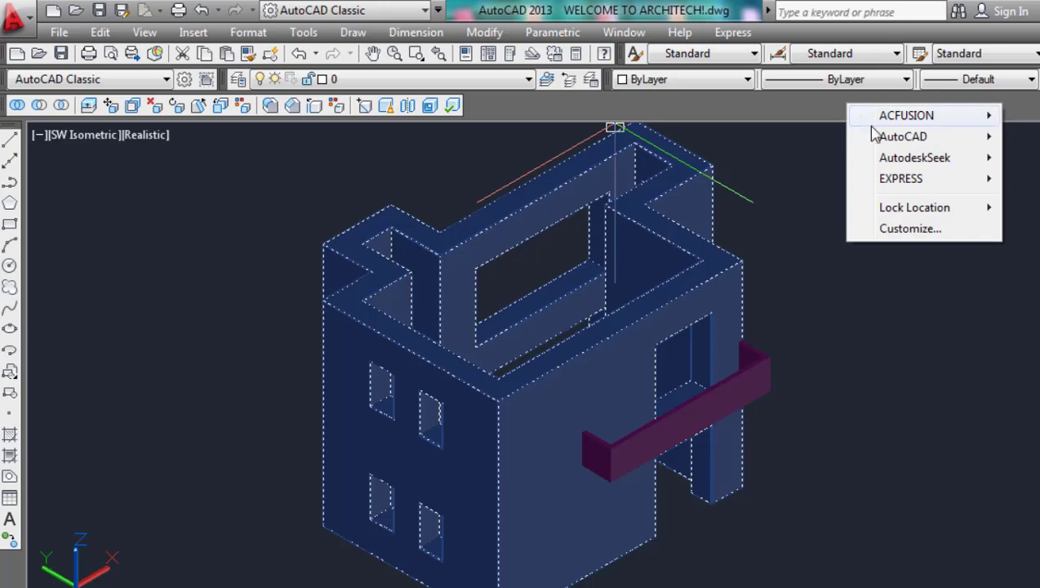
mouse_move(878, 153)
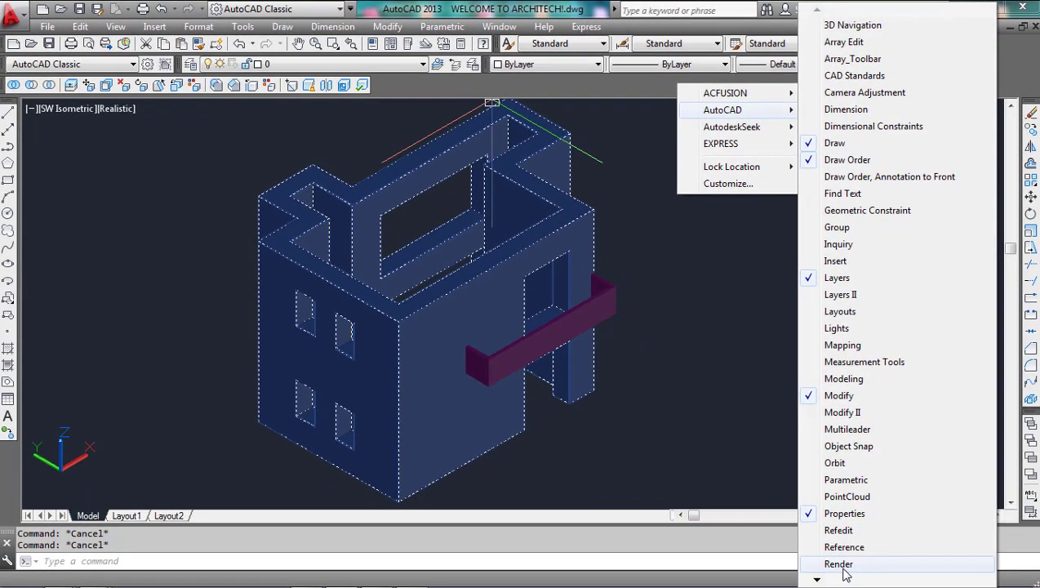
mouse_move(844, 582)
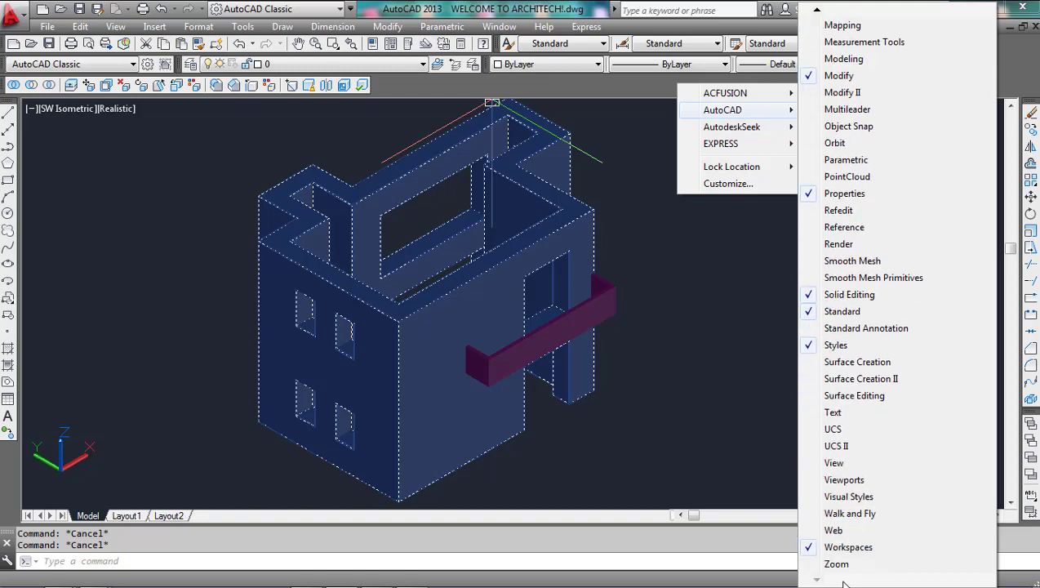
click(864, 467)
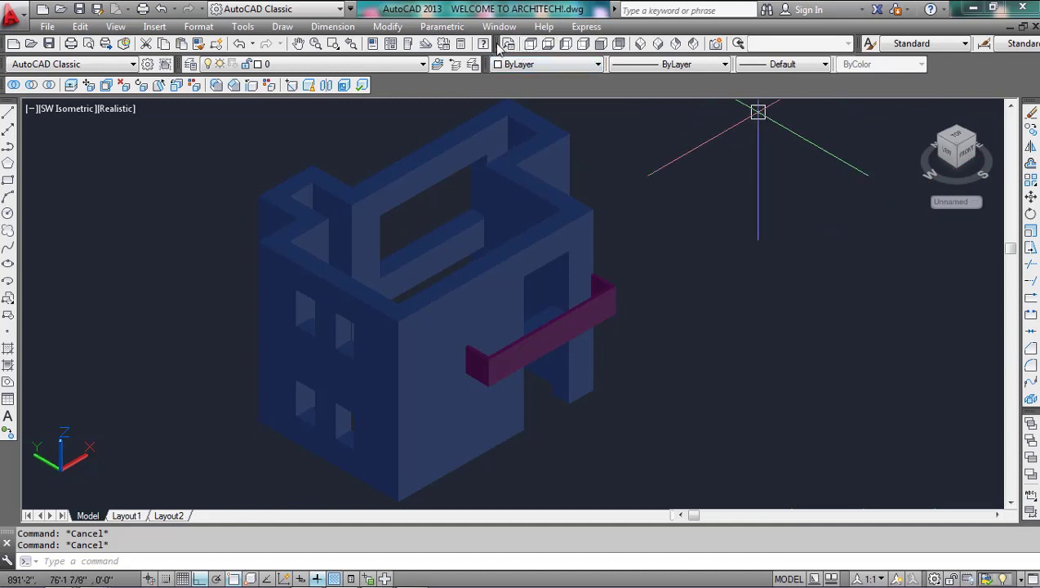
drag(493, 63, 380, 87)
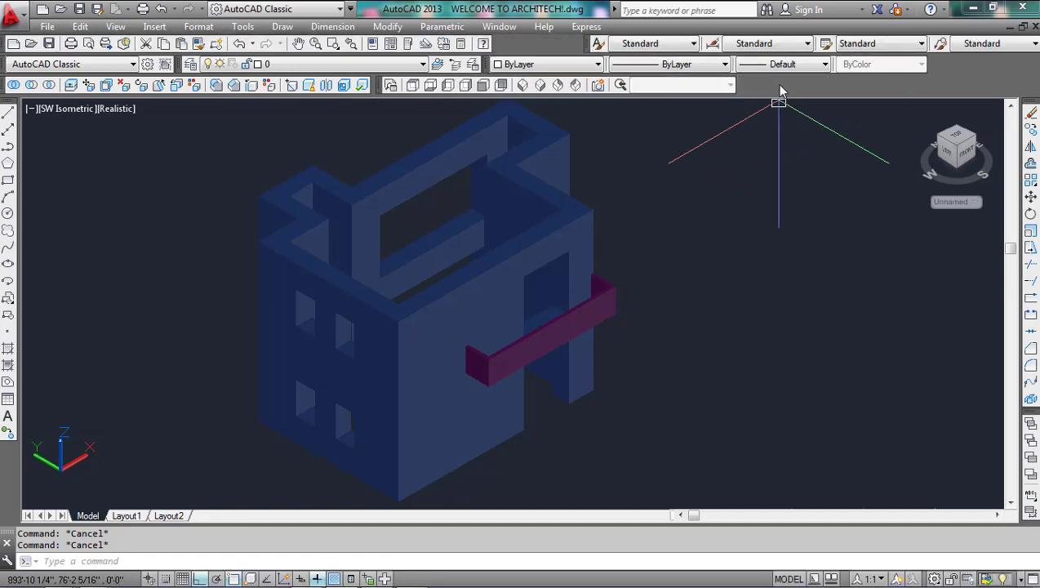
- Display the AutoCAD Visual Styles toolbar and dock it in the same row after the View tools
right_click(780, 89)
mouse_move(797, 112)
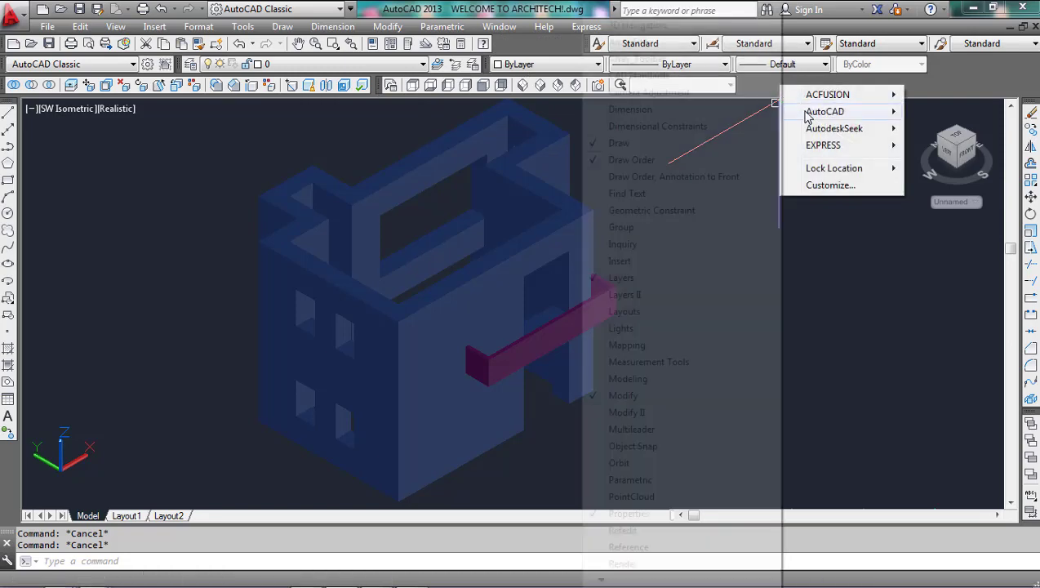
mouse_move(642, 581)
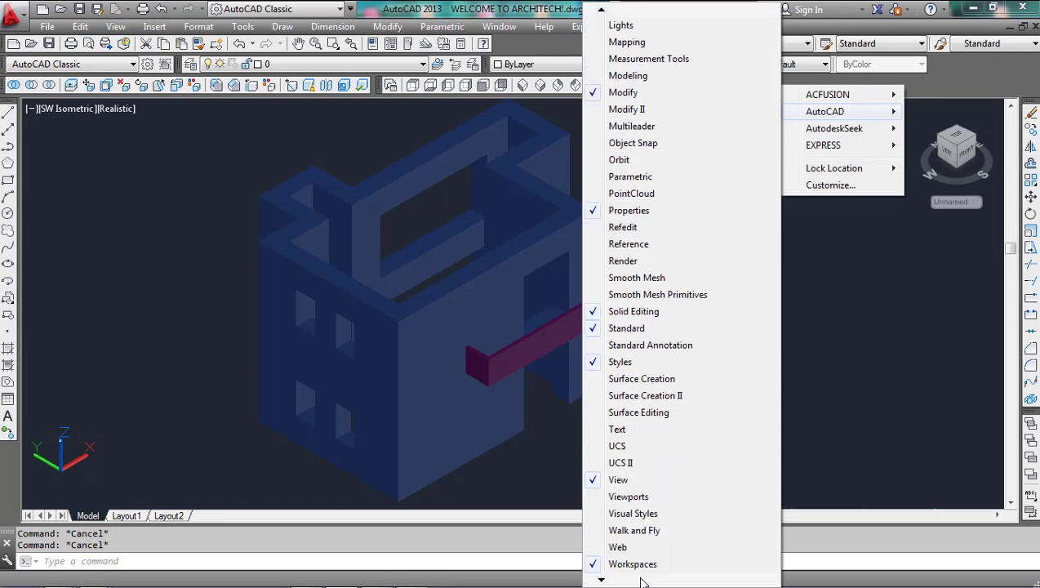
click(641, 514)
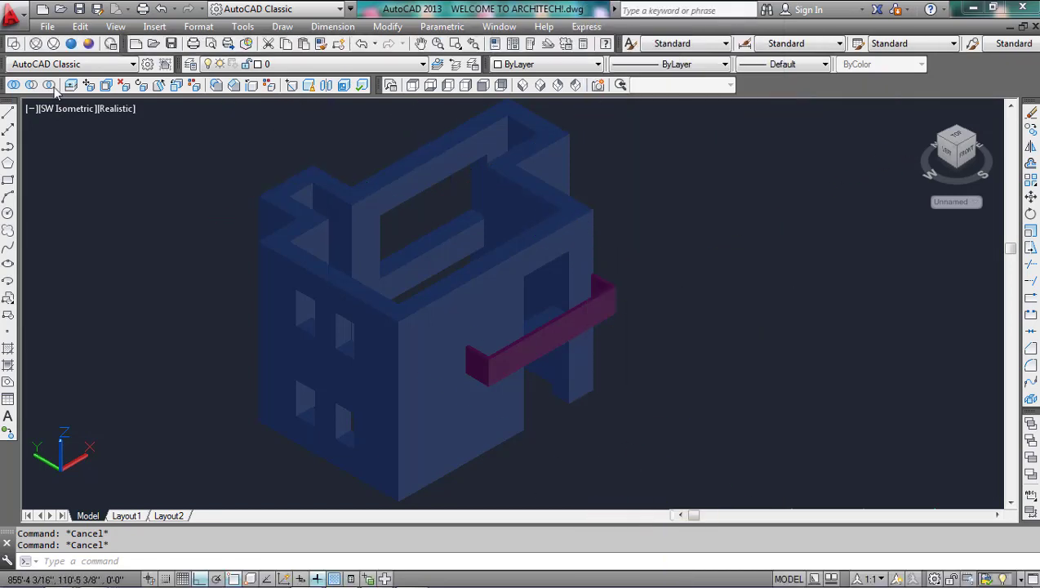
drag(4, 46, 686, 57)
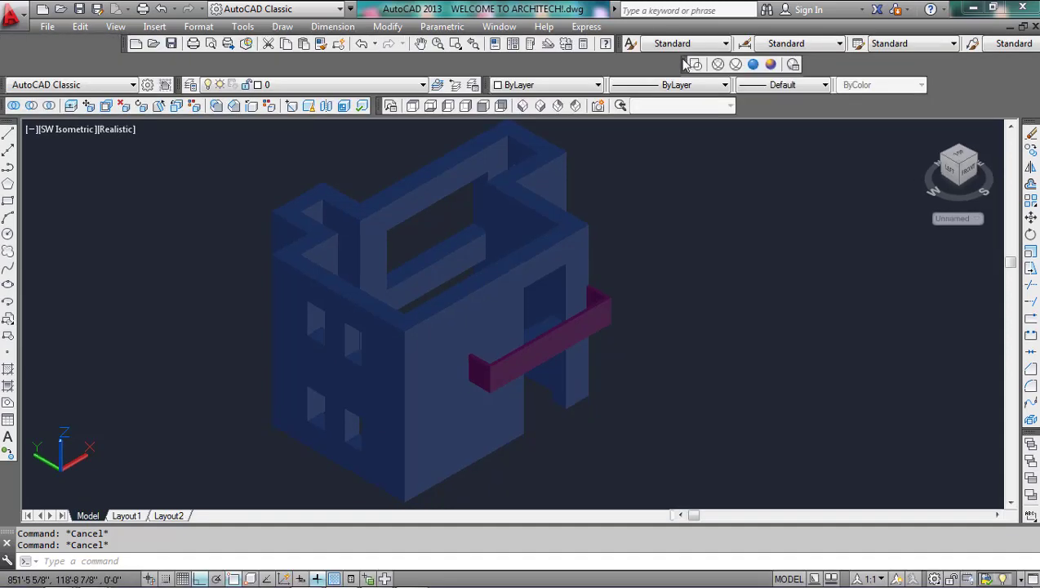
drag(684, 66, 745, 89)
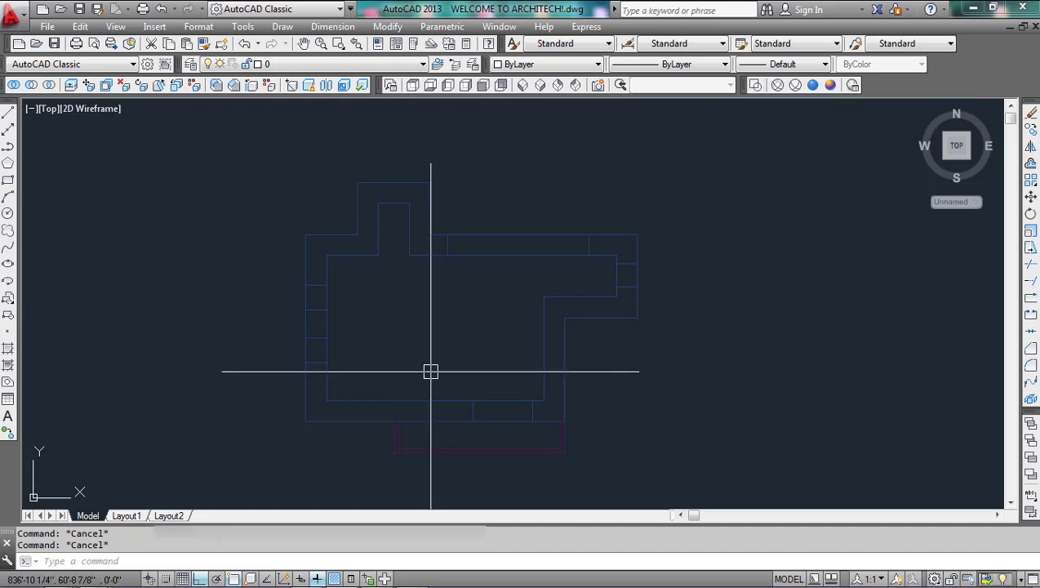
- Show the house model in SW Isometric view with the Conceptual visual style
click(523, 86)
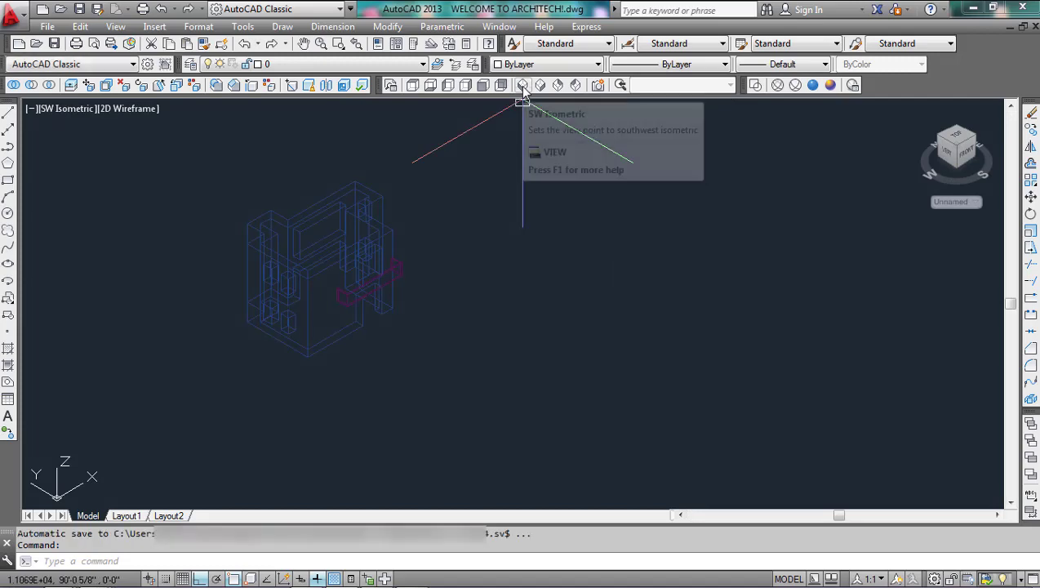
scroll(251, 242, up, 5)
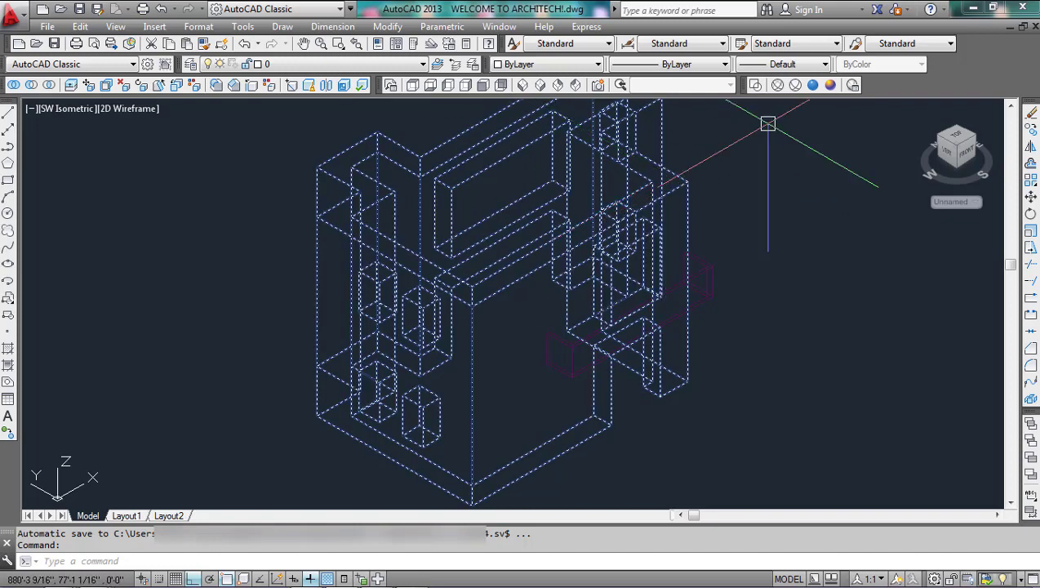
click(830, 85)
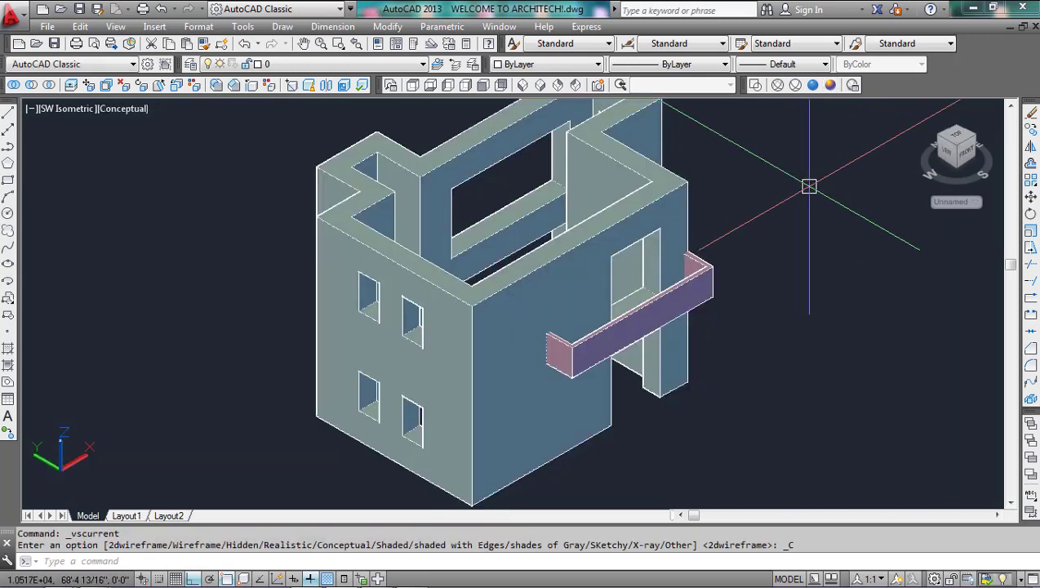
scroll(808, 192, down, 3)
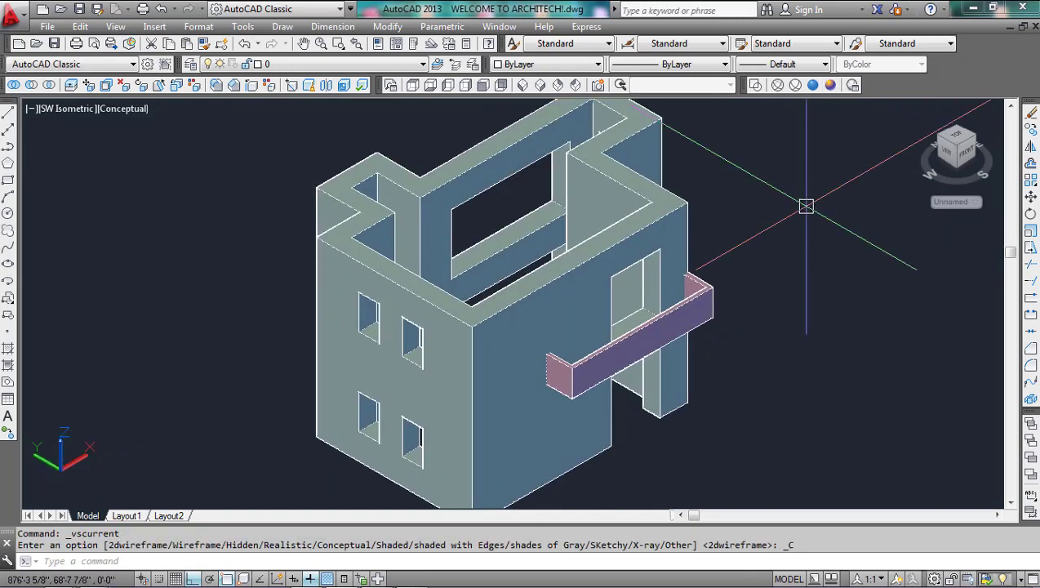
scroll(806, 206, up, 2)
middle_drag(806, 205, 790, 217)
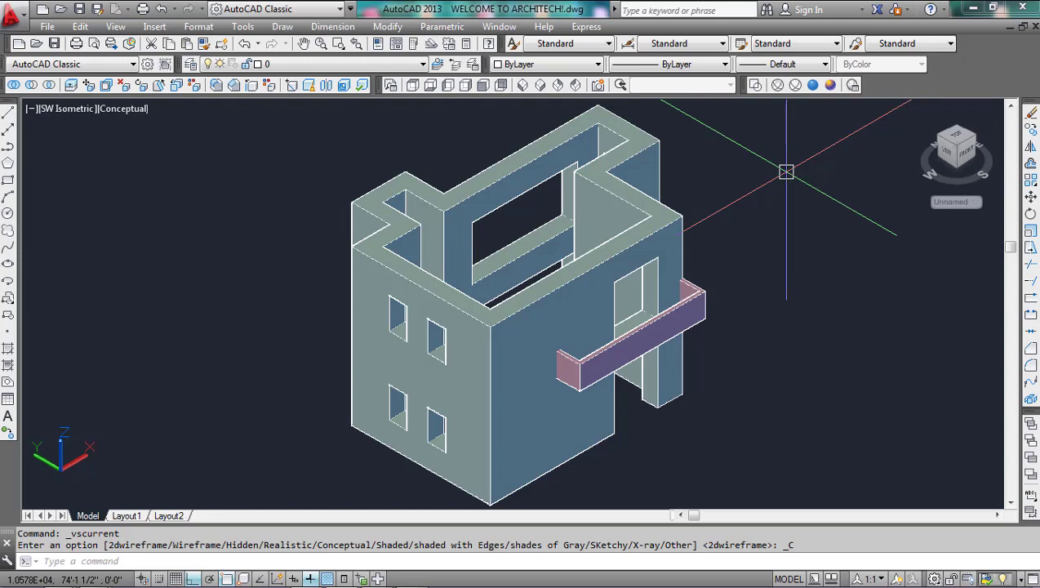
- Preview the model in the Realistic, 3D Hidden and 2D Wireframe visual styles, ending in Conceptual
click(814, 85)
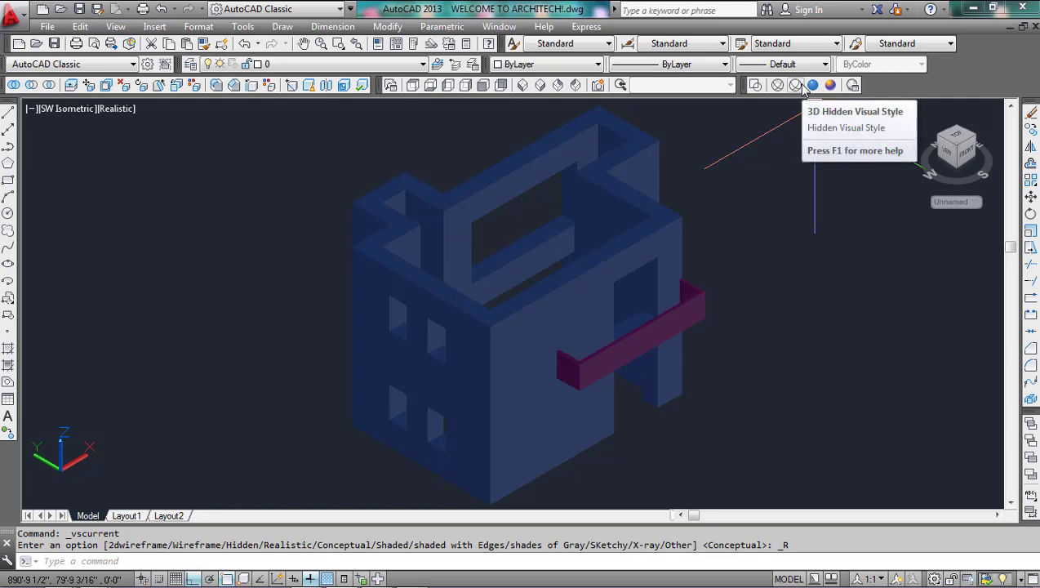
click(797, 85)
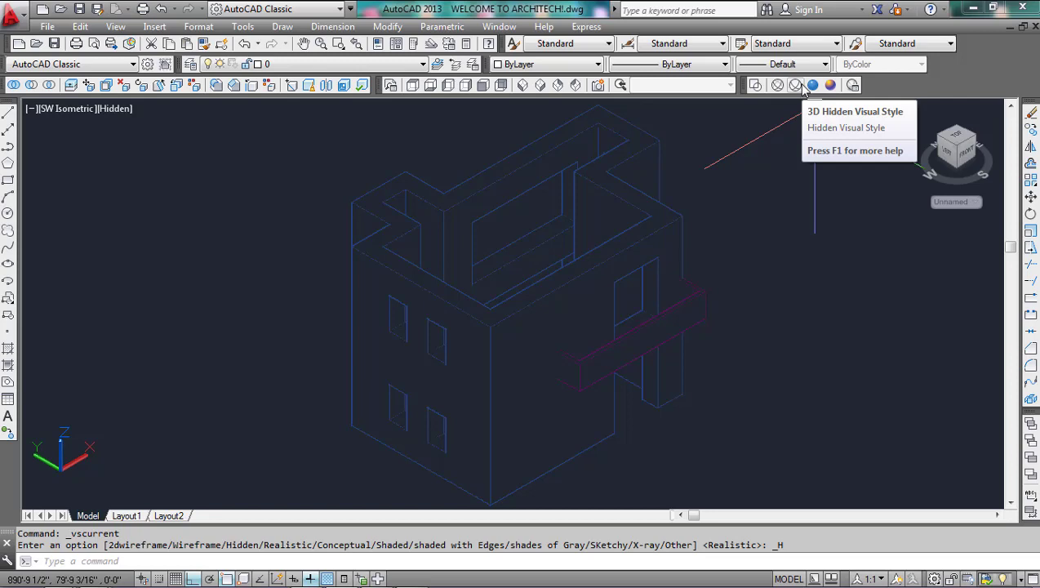
click(756, 86)
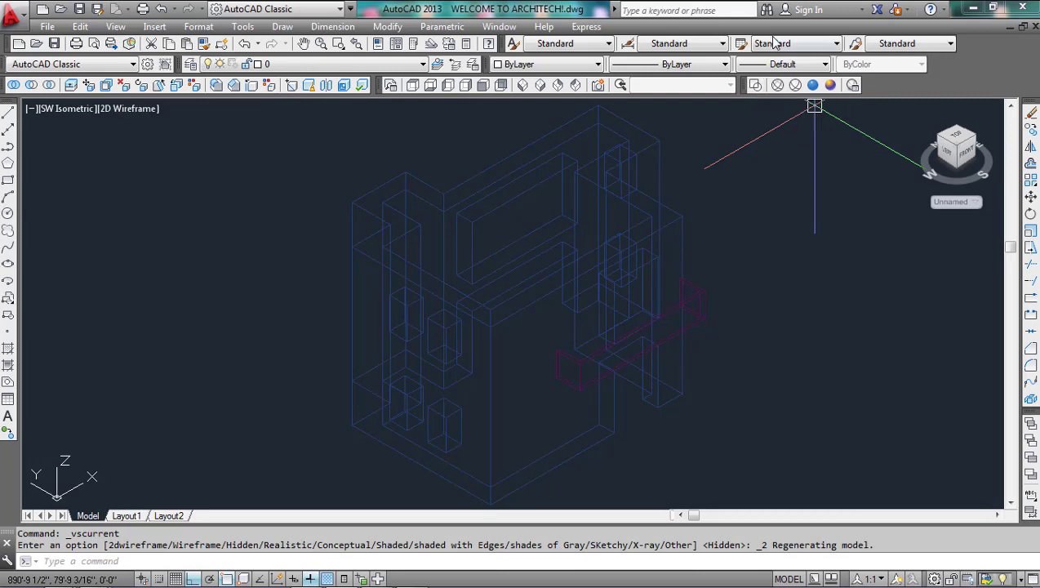
click(830, 85)
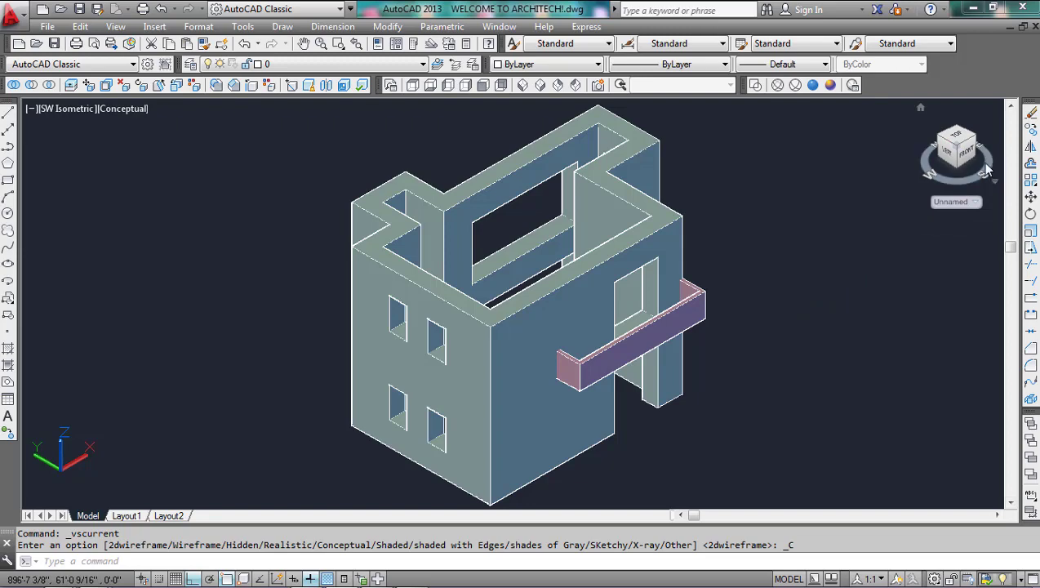
- View the model from SE Isometric and SW Isometric, and orbit it freely to inspect its window wall
click(542, 86)
scroll(576, 202, up, 4)
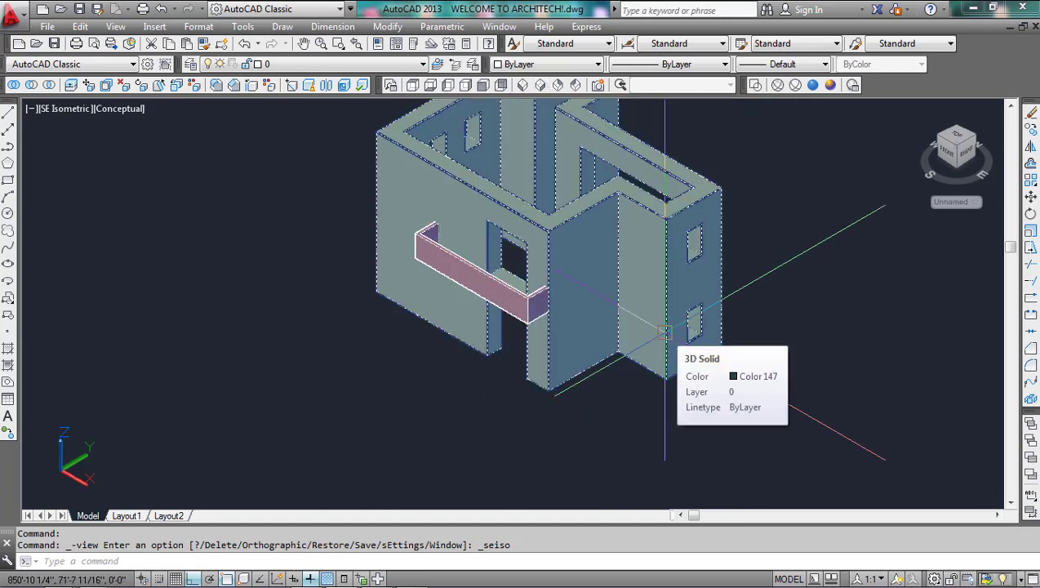
click(524, 85)
click(523, 85)
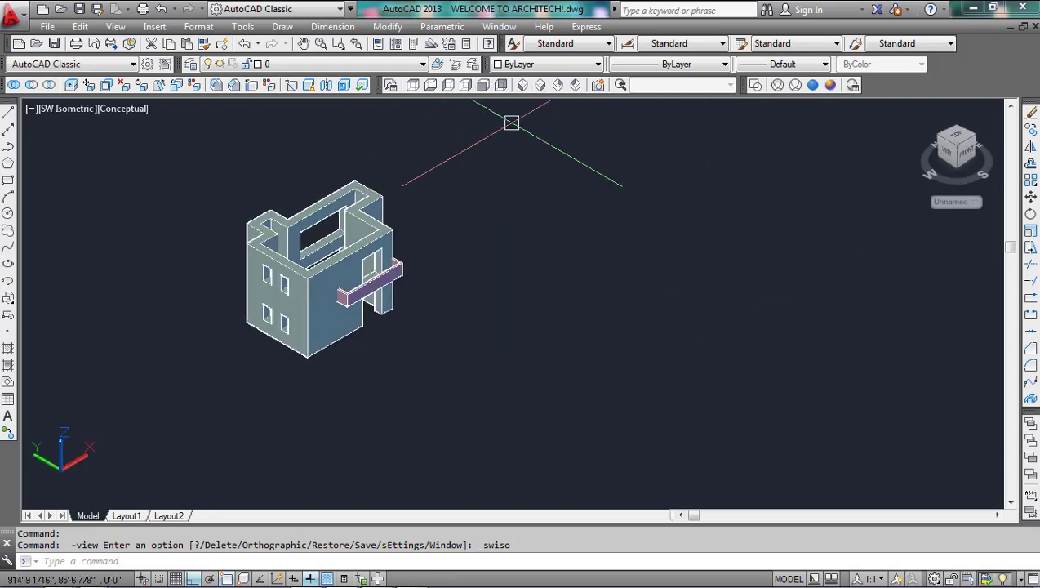
scroll(250, 212, up, 2)
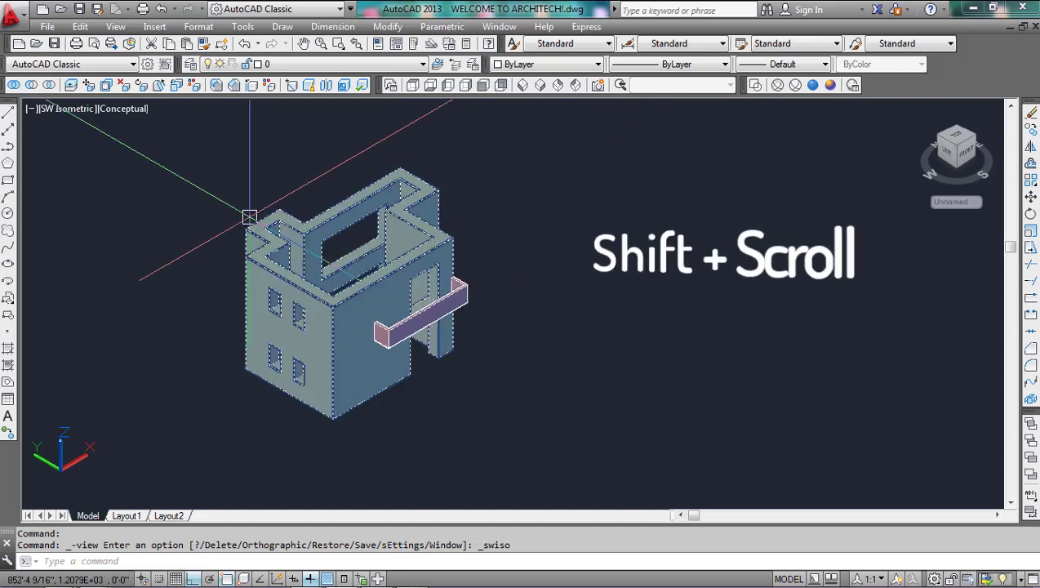
shift+middle_drag(343, 205, 416, 196)
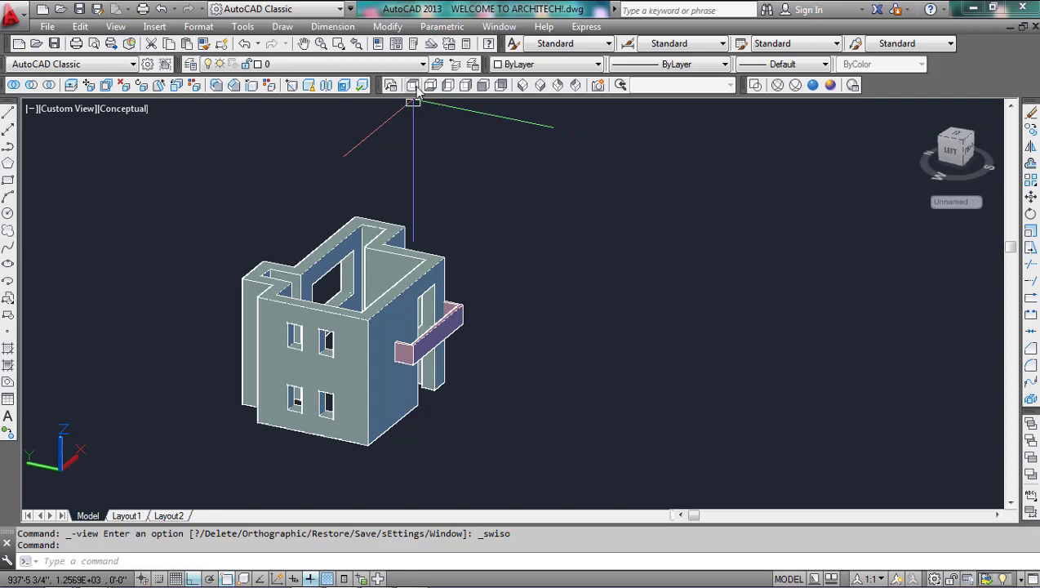
- Examine the house model in the Top view and the Front view
click(415, 87)
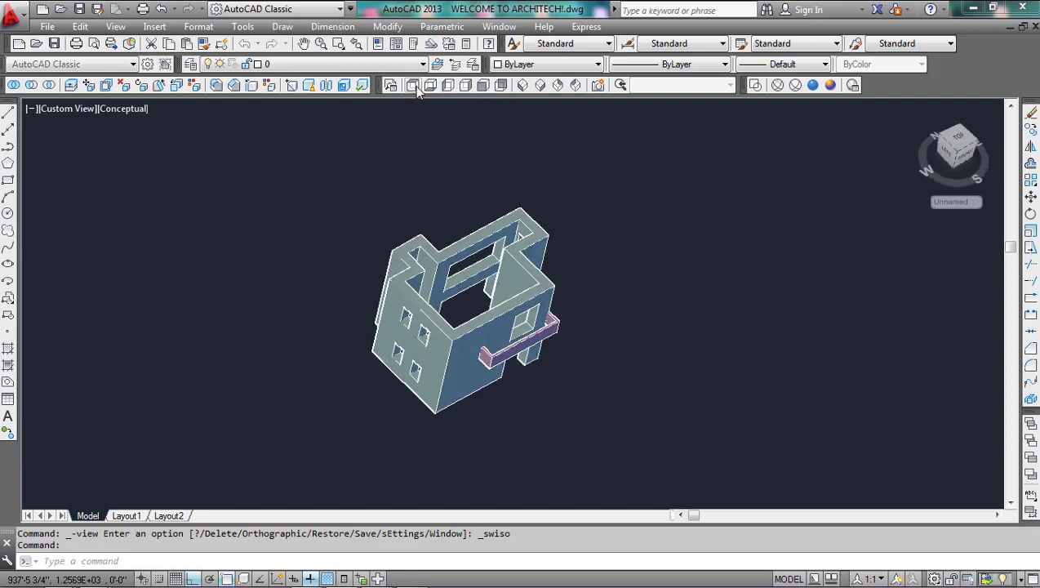
middle_drag(401, 174, 415, 267)
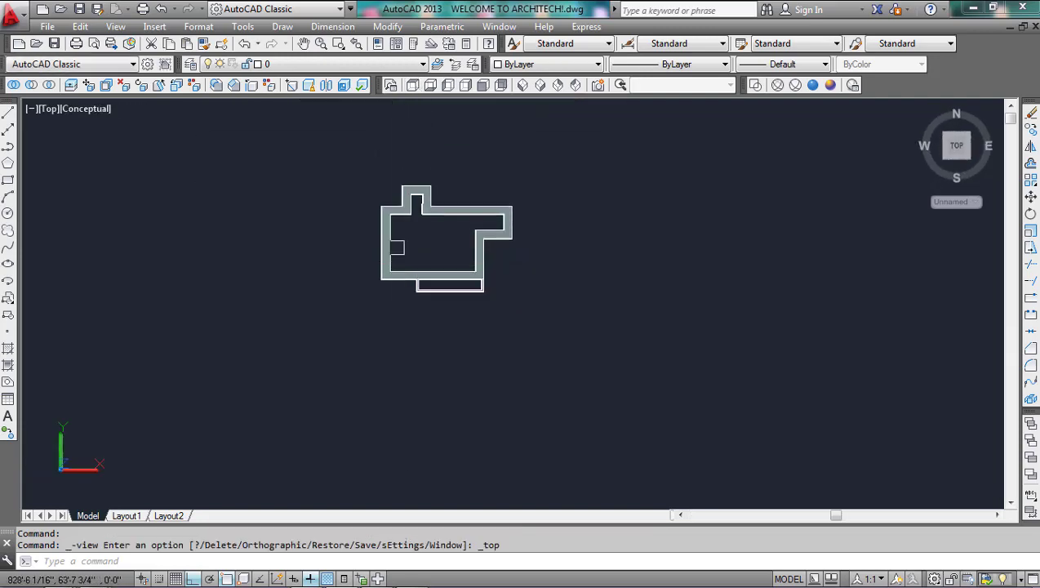
click(483, 86)
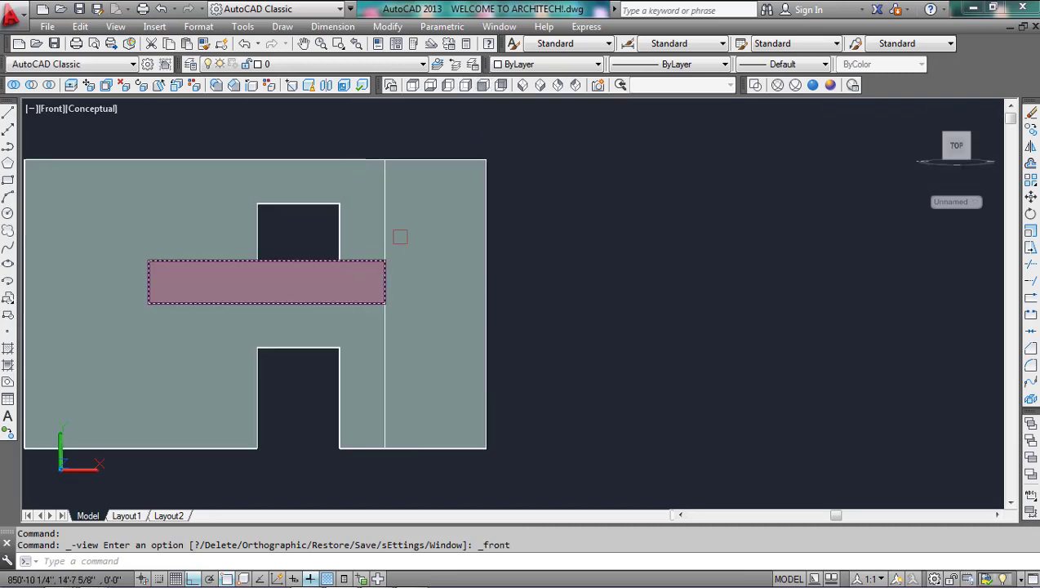
mouse_move(401, 236)
middle_down()
mouse_move(655, 195)
mouse_move(658, 225)
middle_up()
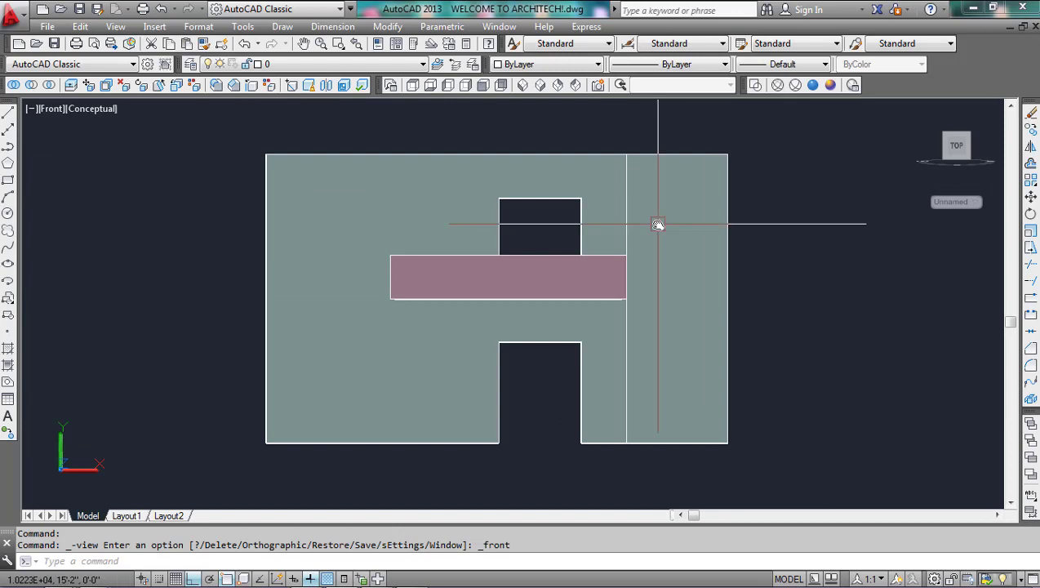
click(659, 226)
key(Escape)
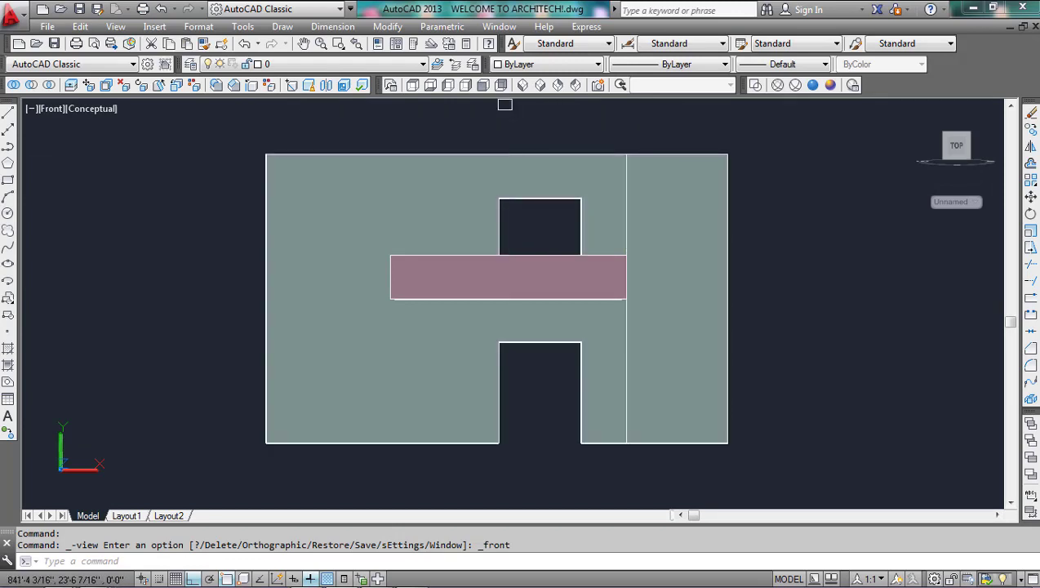
- Examine the model in the Right view and return to SW Isometric
click(464, 86)
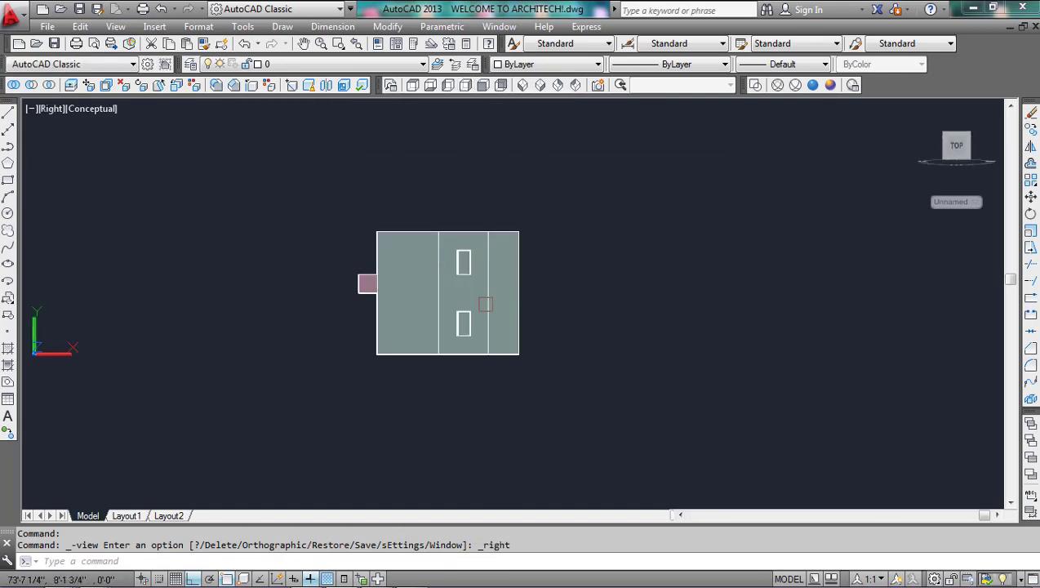
click(521, 86)
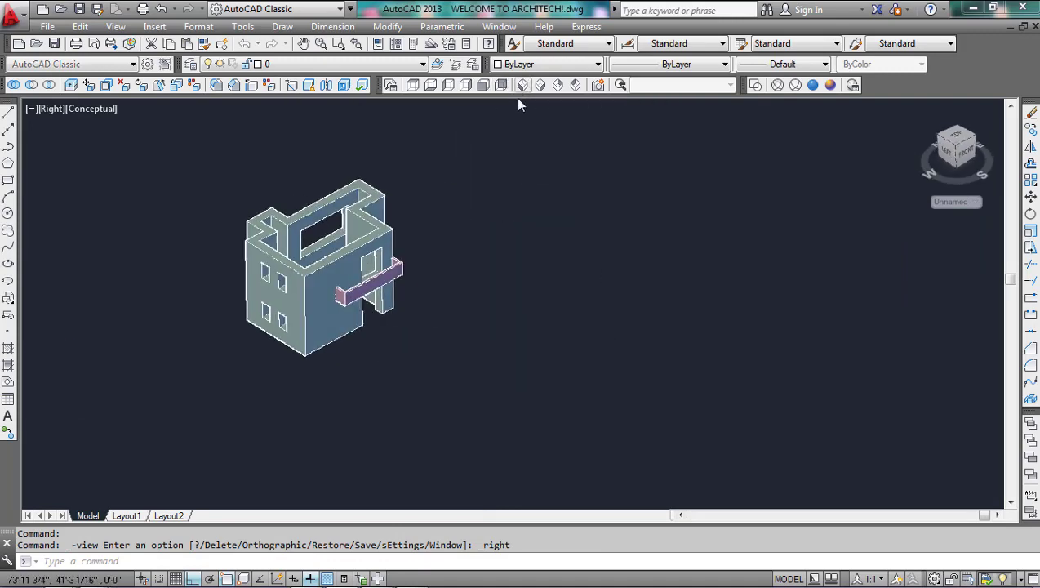
scroll(252, 164, up, 2)
middle_drag(408, 180, 405, 117)
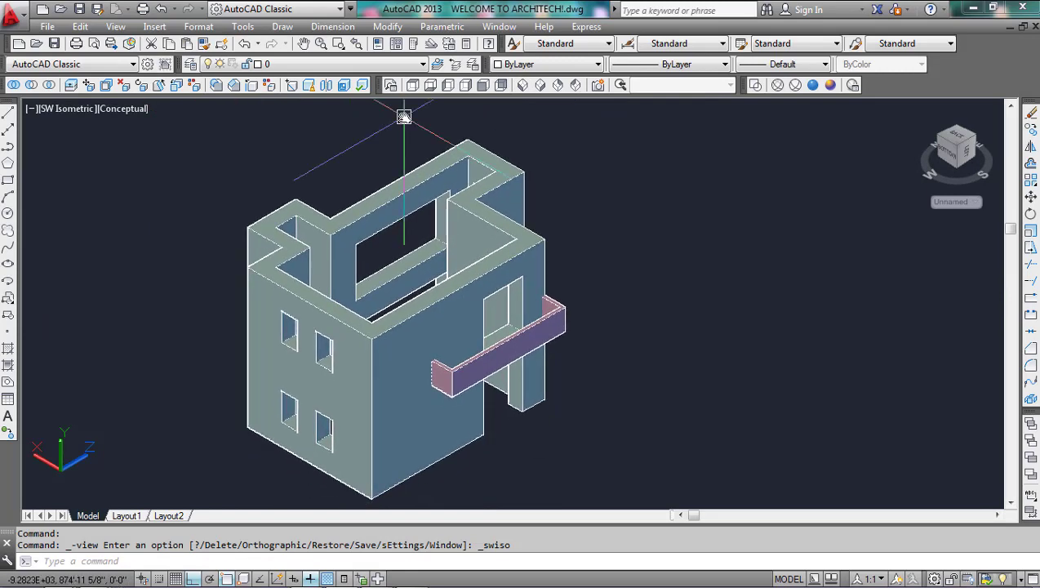